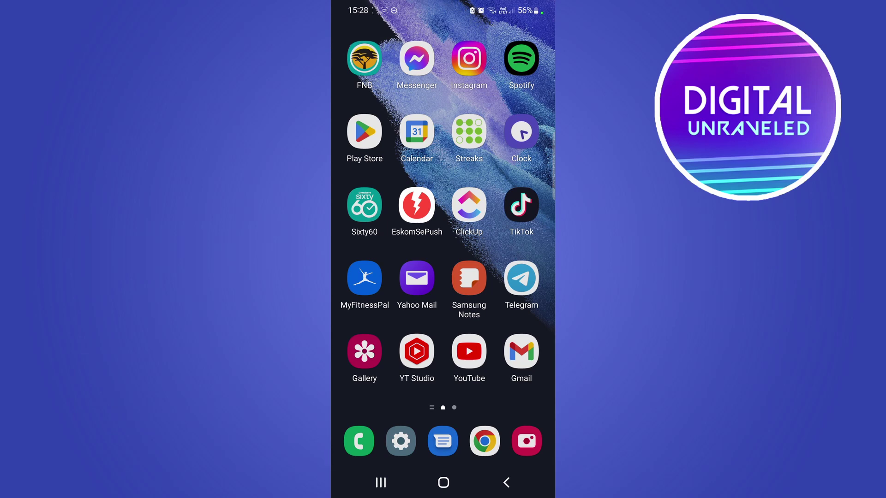
- Launch YouTube and head toward the Your clips page in Library
{"action": "left_click", "coordinate": [469, 352]}
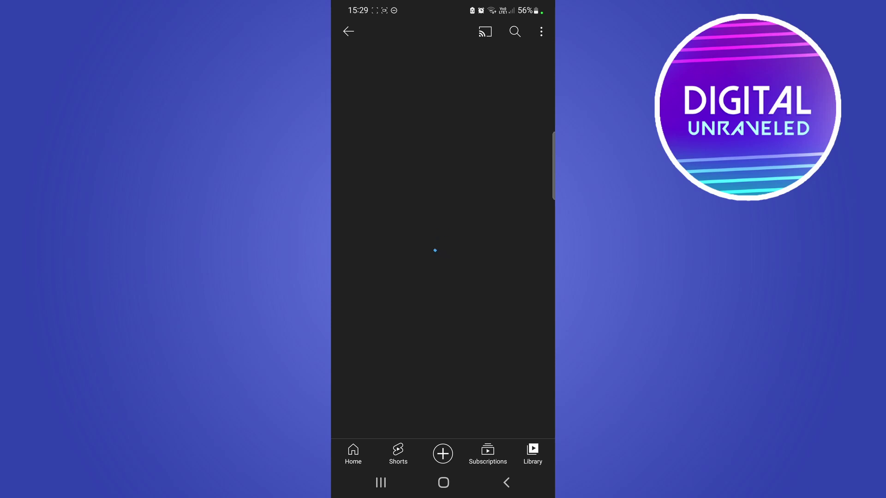
{"action": "scroll", "coordinate": [443, 242], "scroll_direction": "down", "scroll_amount": 2}
{"action": "scroll", "coordinate": [443, 242], "scroll_direction": "down", "scroll_amount": 3}
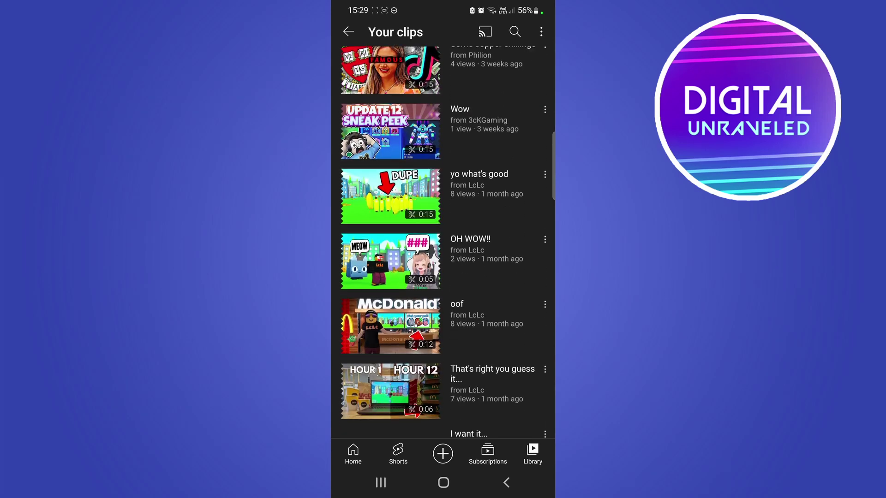
{"action": "scroll", "coordinate": [443, 242], "scroll_direction": "down", "scroll_amount": 2}
{"action": "scroll", "coordinate": [444, 242], "scroll_direction": "down", "scroll_amount": 4}
{"action": "scroll", "coordinate": [443, 243], "scroll_direction": "down", "scroll_amount": 3}
{"action": "scroll", "coordinate": [443, 242], "scroll_direction": "down", "scroll_amount": 5}
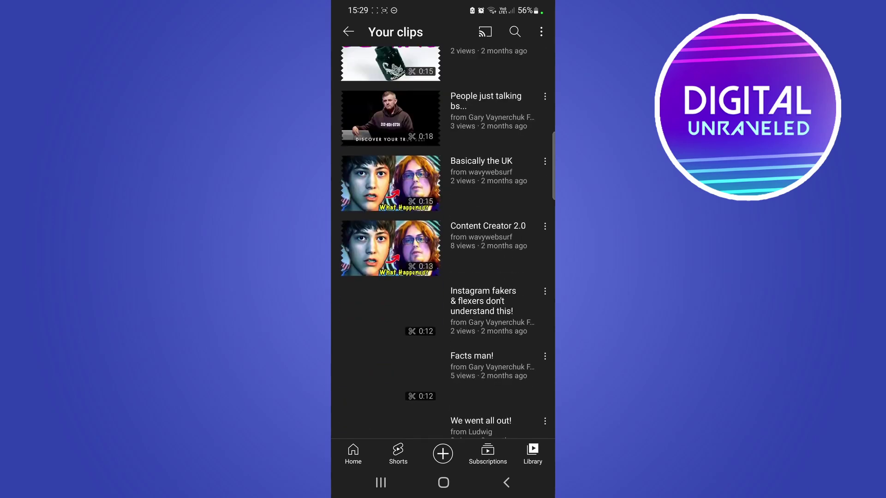
{"action": "scroll", "coordinate": [444, 242], "scroll_direction": "down", "scroll_amount": 1}
{"action": "scroll", "coordinate": [444, 242], "scroll_direction": "down", "scroll_amount": 4}
{"action": "scroll", "coordinate": [444, 242], "scroll_direction": "down", "scroll_amount": 1}
{"action": "scroll", "coordinate": [444, 242], "scroll_direction": "up", "scroll_amount": 1}
{"action": "scroll", "coordinate": [444, 242], "scroll_direction": "up", "scroll_amount": 5}
{"action": "scroll", "coordinate": [443, 242], "scroll_direction": "up", "scroll_amount": 4}
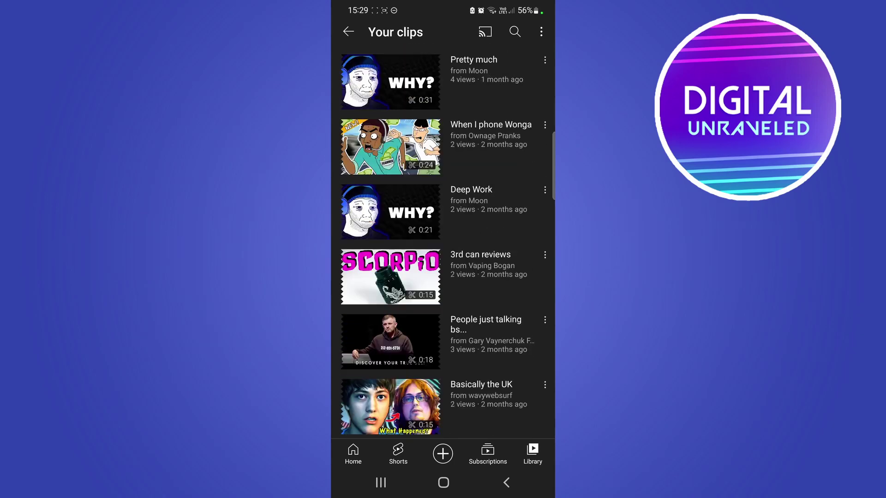
{"action": "scroll", "coordinate": [443, 243], "scroll_direction": "up", "scroll_amount": 4}
{"action": "scroll", "coordinate": [443, 243], "scroll_direction": "up", "scroll_amount": 2}
{"action": "scroll", "coordinate": [443, 243], "scroll_direction": "up", "scroll_amount": 6}
{"action": "scroll", "coordinate": [444, 243], "scroll_direction": "up", "scroll_amount": 2}
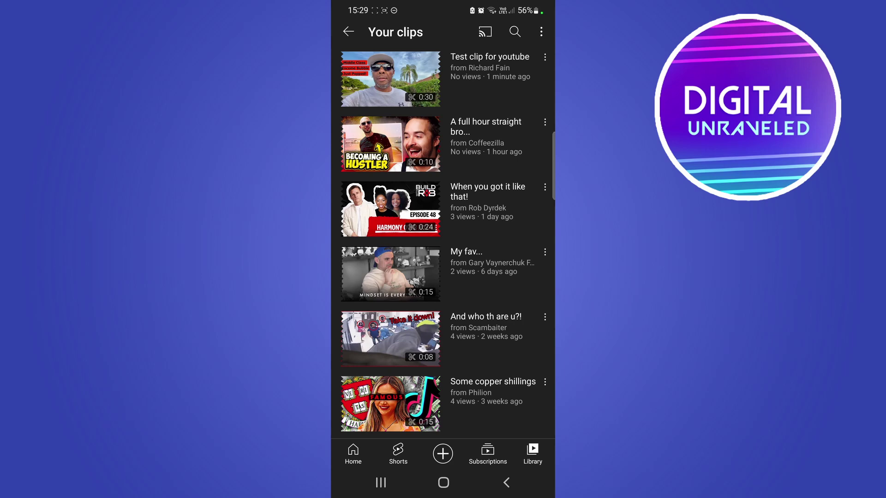
- Play the saved clip 'Test clip for youtube' from Your clips
{"action": "left_click", "coordinate": [390, 79]}
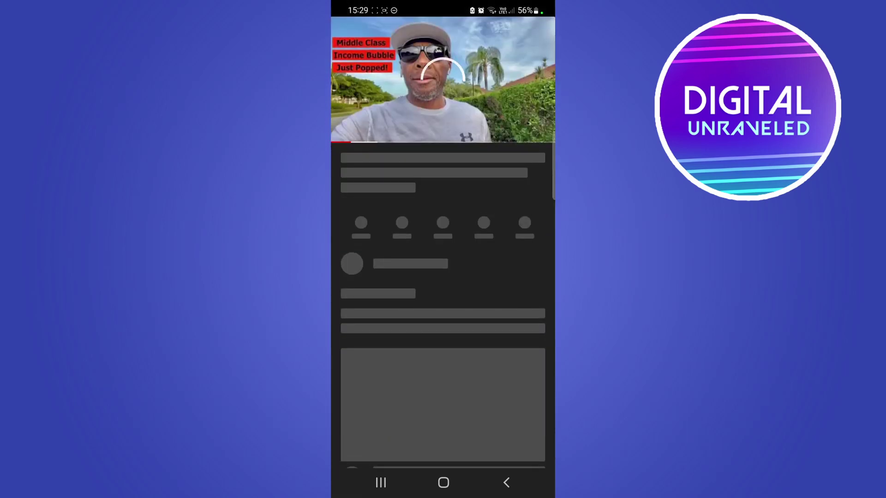